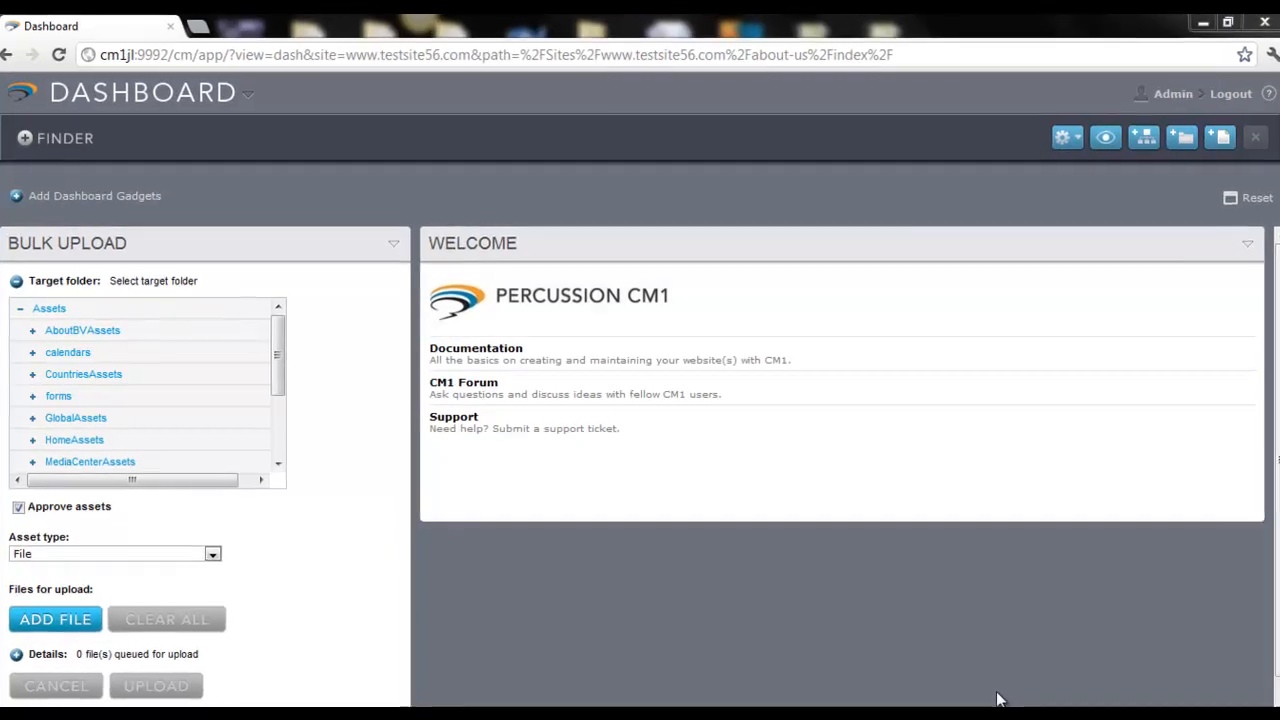
pyautogui.click(229, 87)
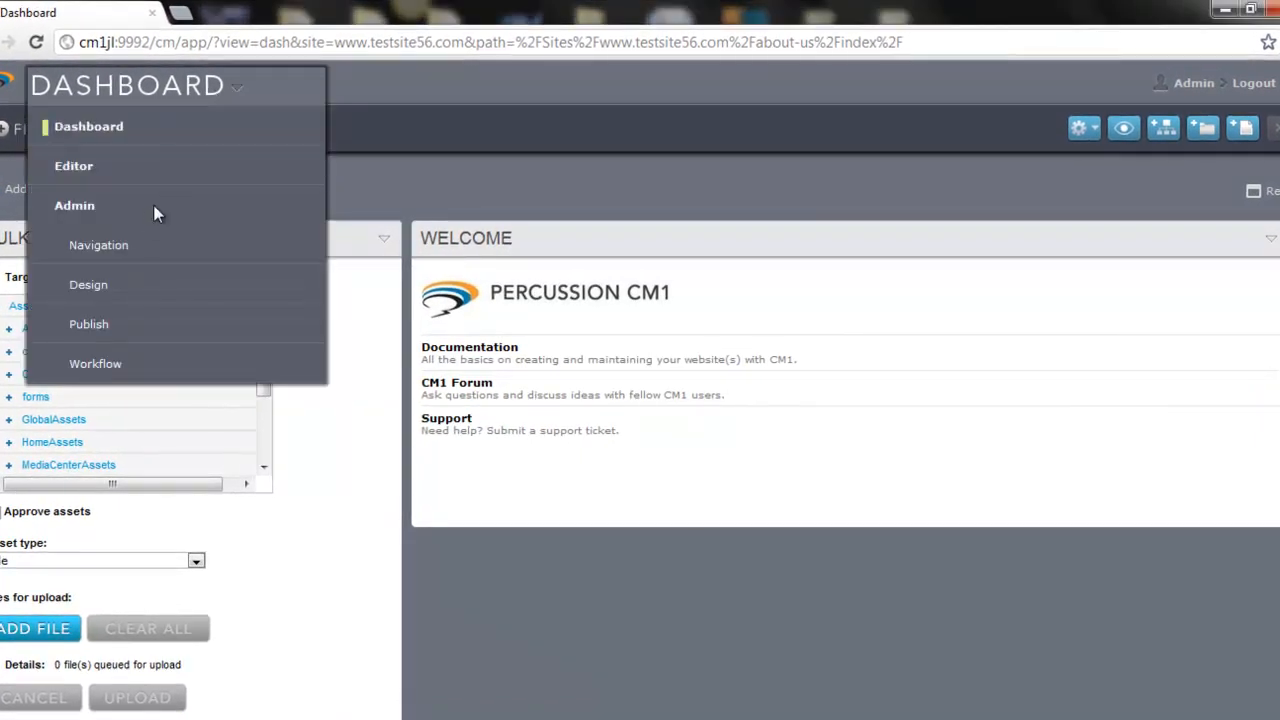
pyautogui.click(90, 326)
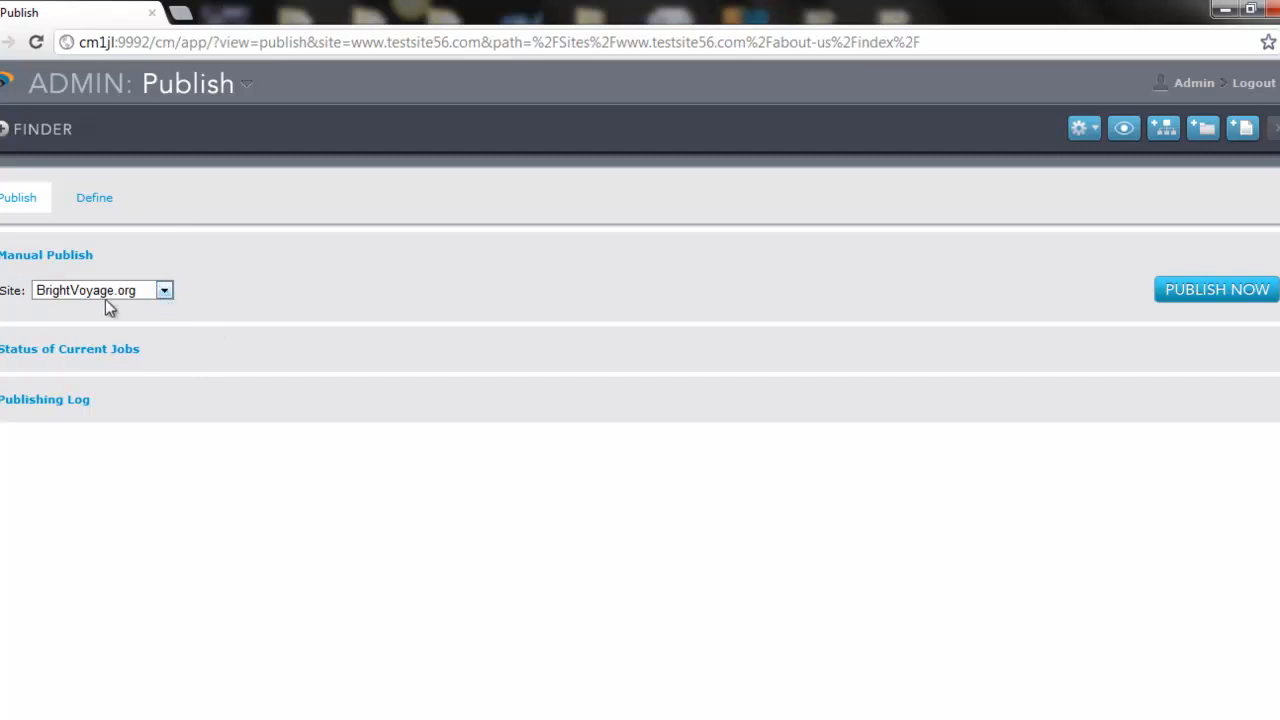
pyautogui.click(168, 289)
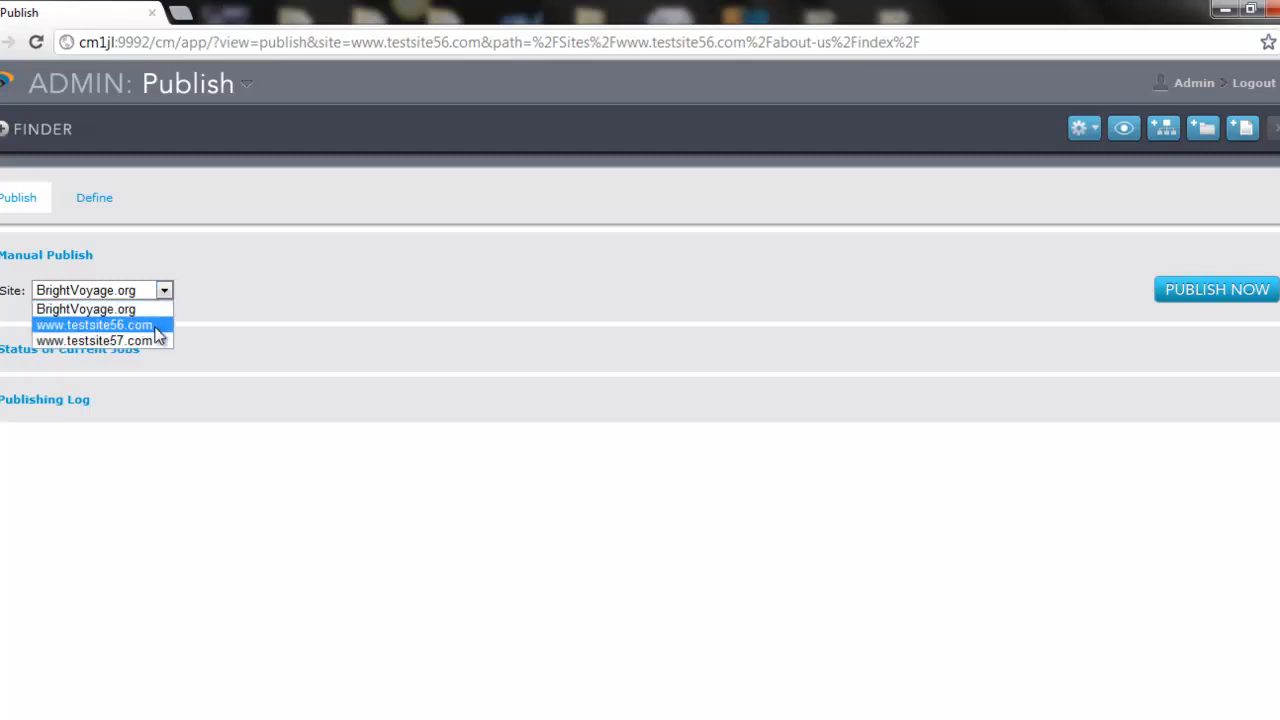
pyautogui.click(150, 326)
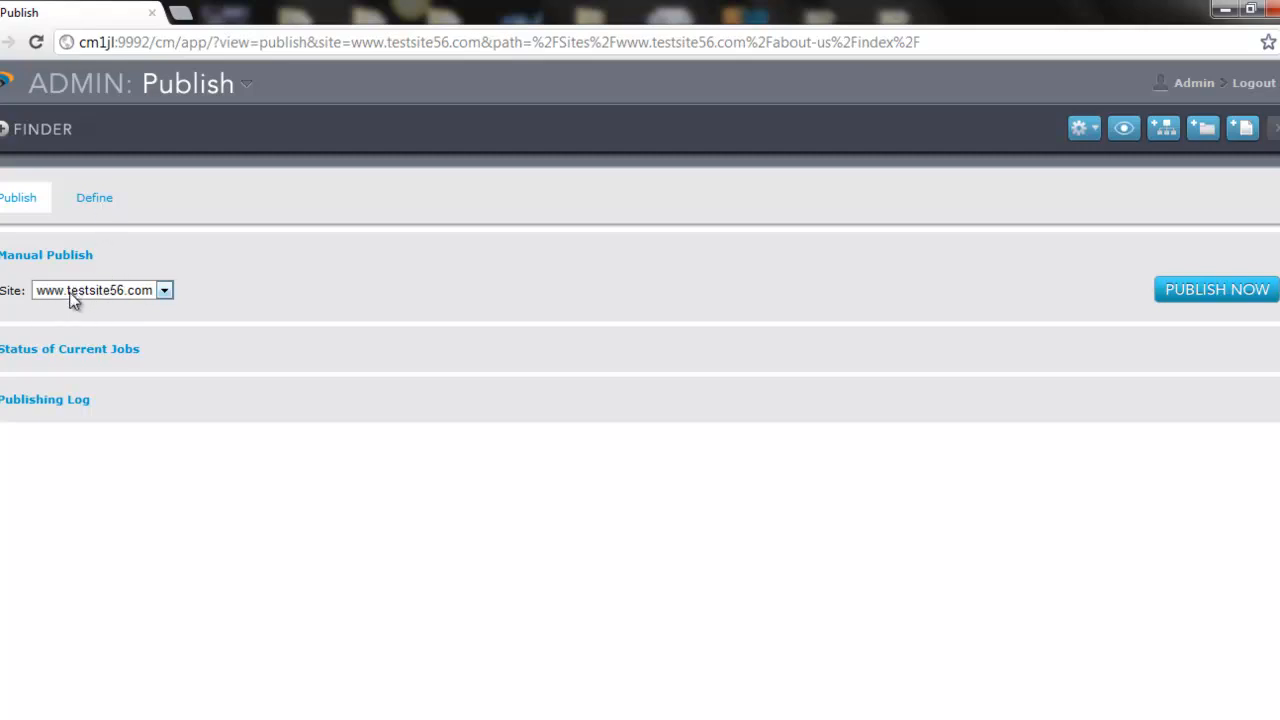
# Step: In the site's publishing definition, choose FTP with Secure FTP, folder location "/" and FTP server IP address 999.999.999.999
pyautogui.click(87, 199)
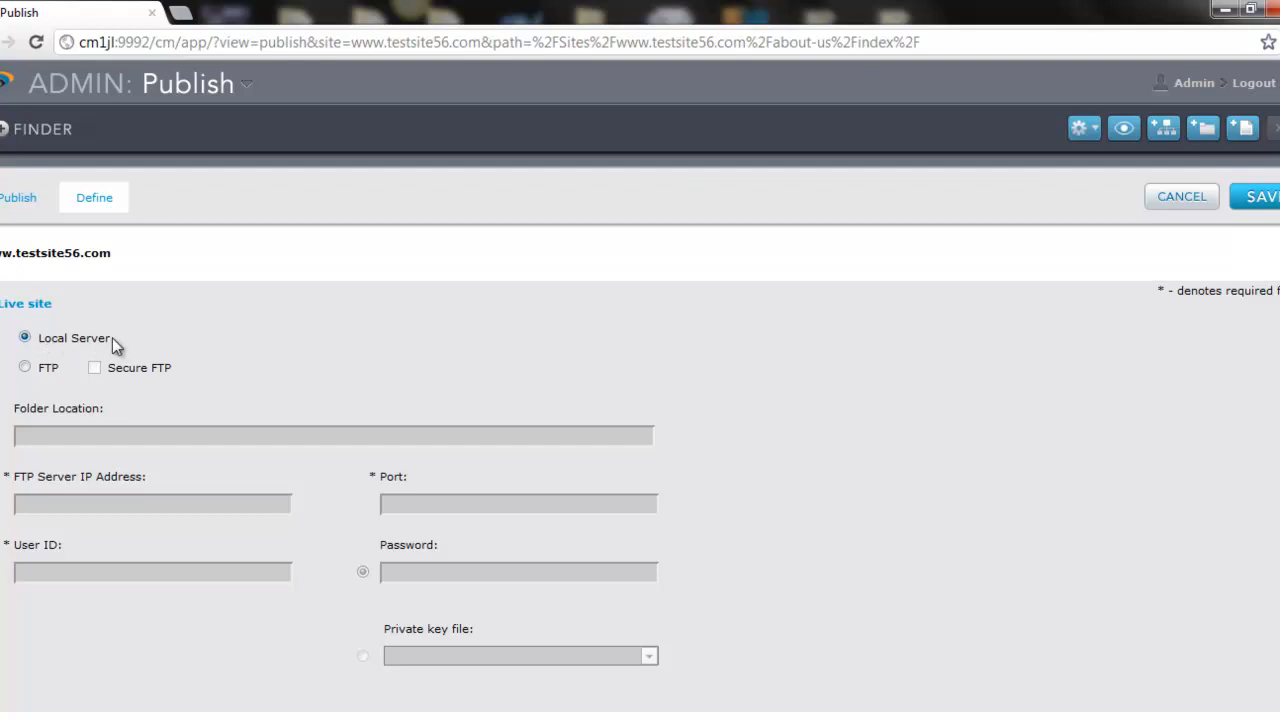
pyautogui.click(24, 367)
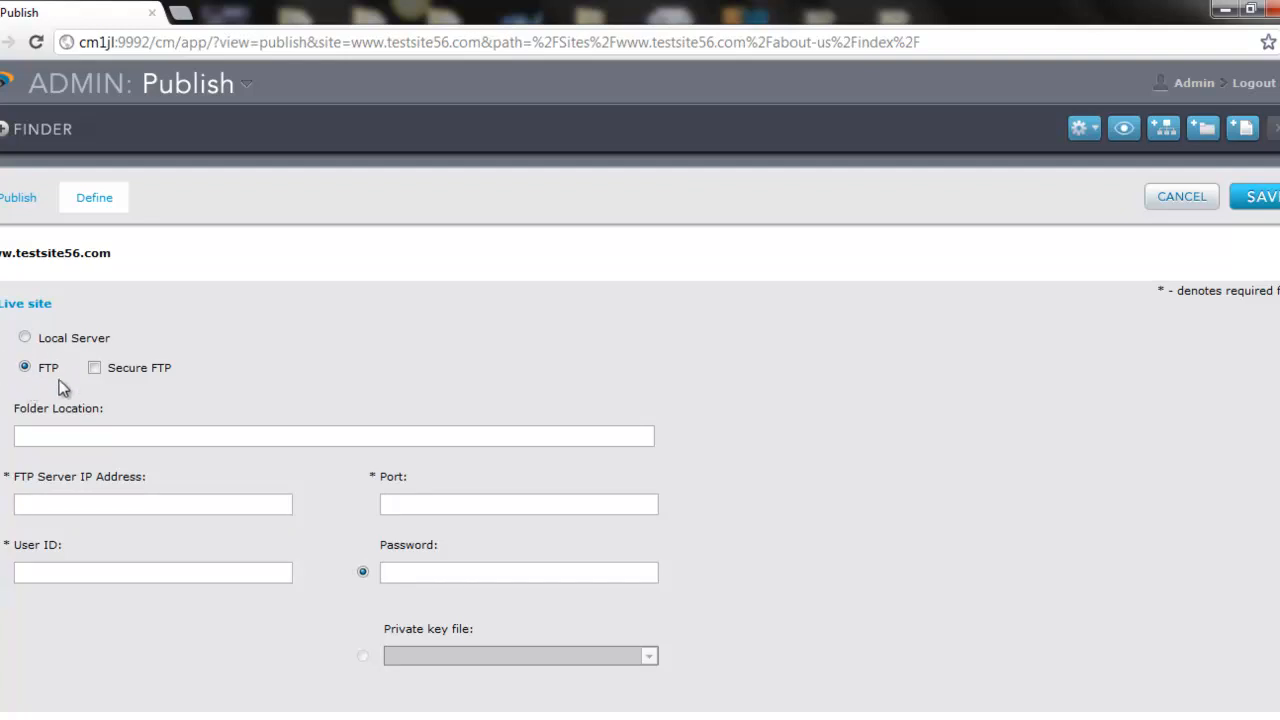
pyautogui.click(94, 368)
pyautogui.write('/')
pyautogui.click(77, 497)
pyautogui.write('999.999.999.999')
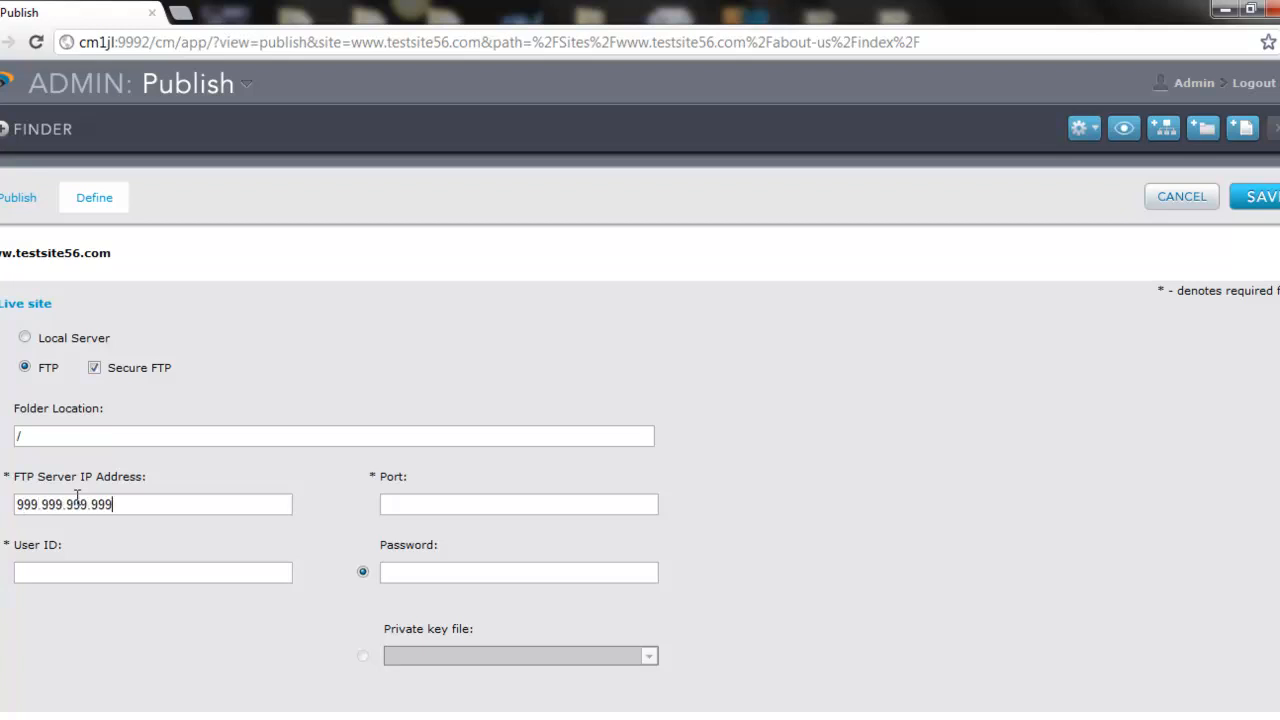
# Step: Set the FTP port to 22 and enter the user ID and the password
pyautogui.click(502, 500)
pyautogui.write('22')
pyautogui.click(142, 575)
pyautogui.write('user')
pyautogui.click(440, 573)
pyautogui.write('••••')
# Step: Switch the live site's delivery to Local Server and save the publishing definition
pyautogui.click(25, 339)
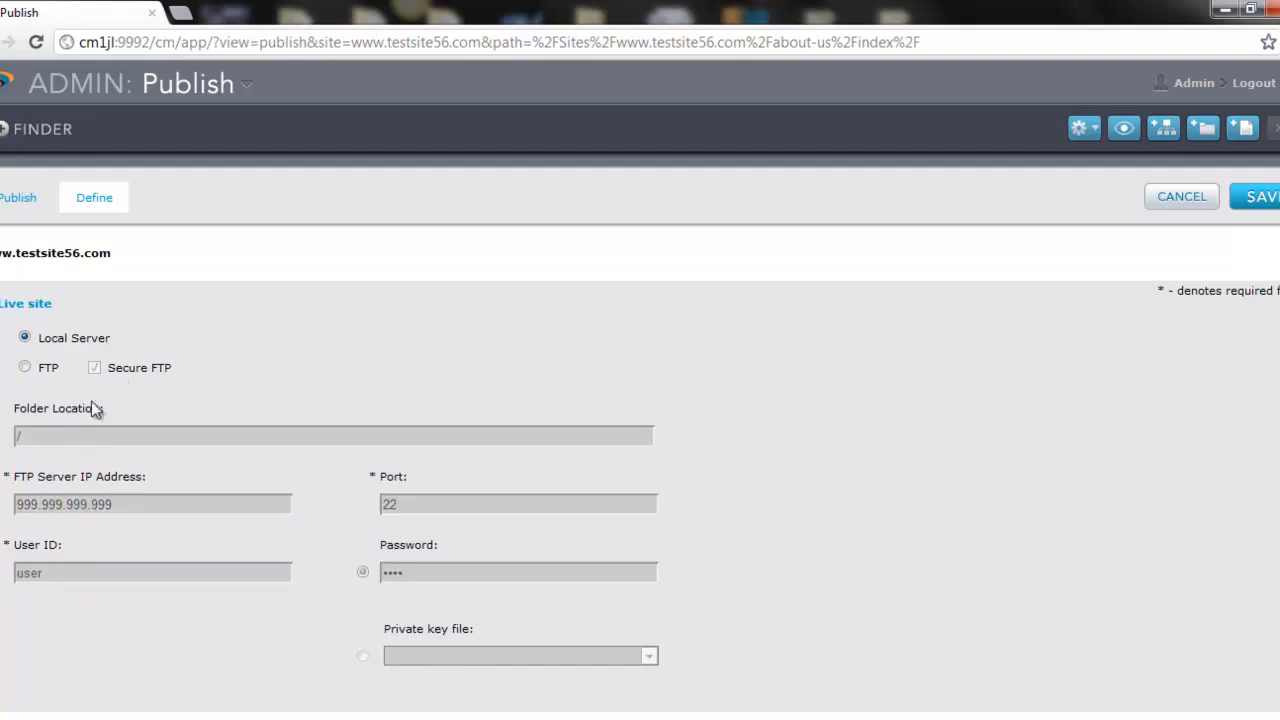
pyautogui.click(20, 198)
pyautogui.click(648, 473)
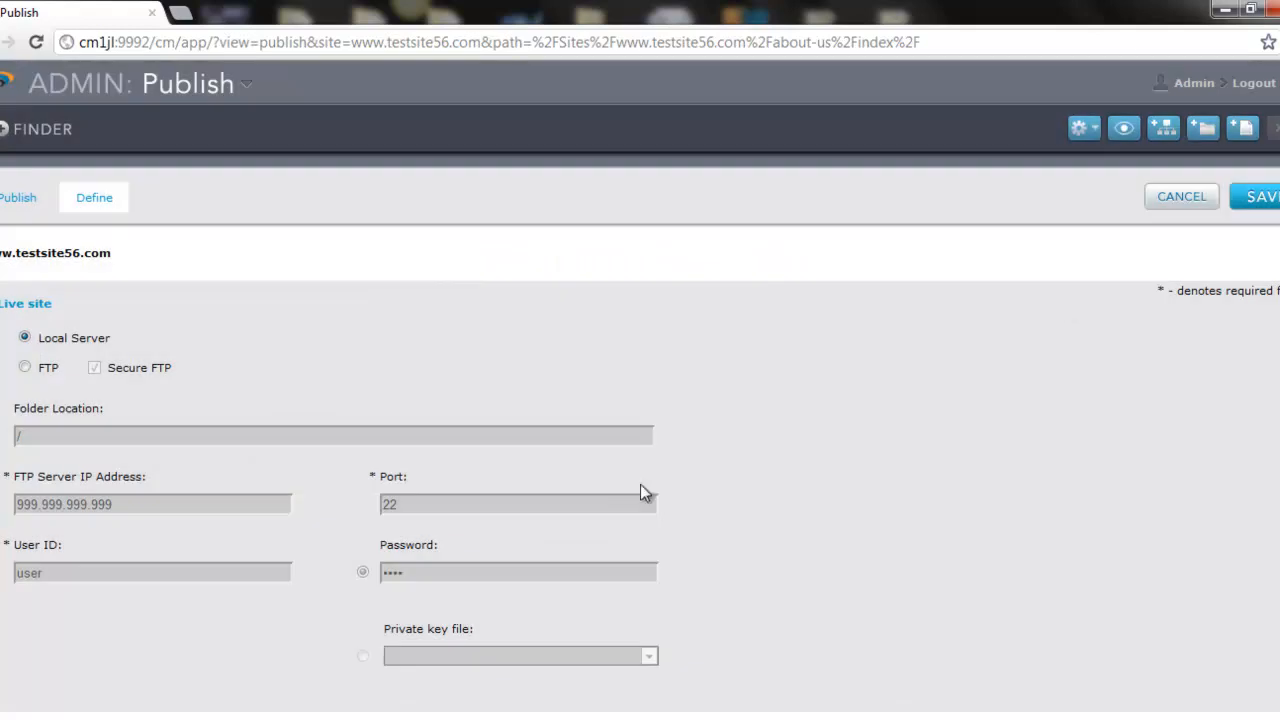
pyautogui.click(1262, 198)
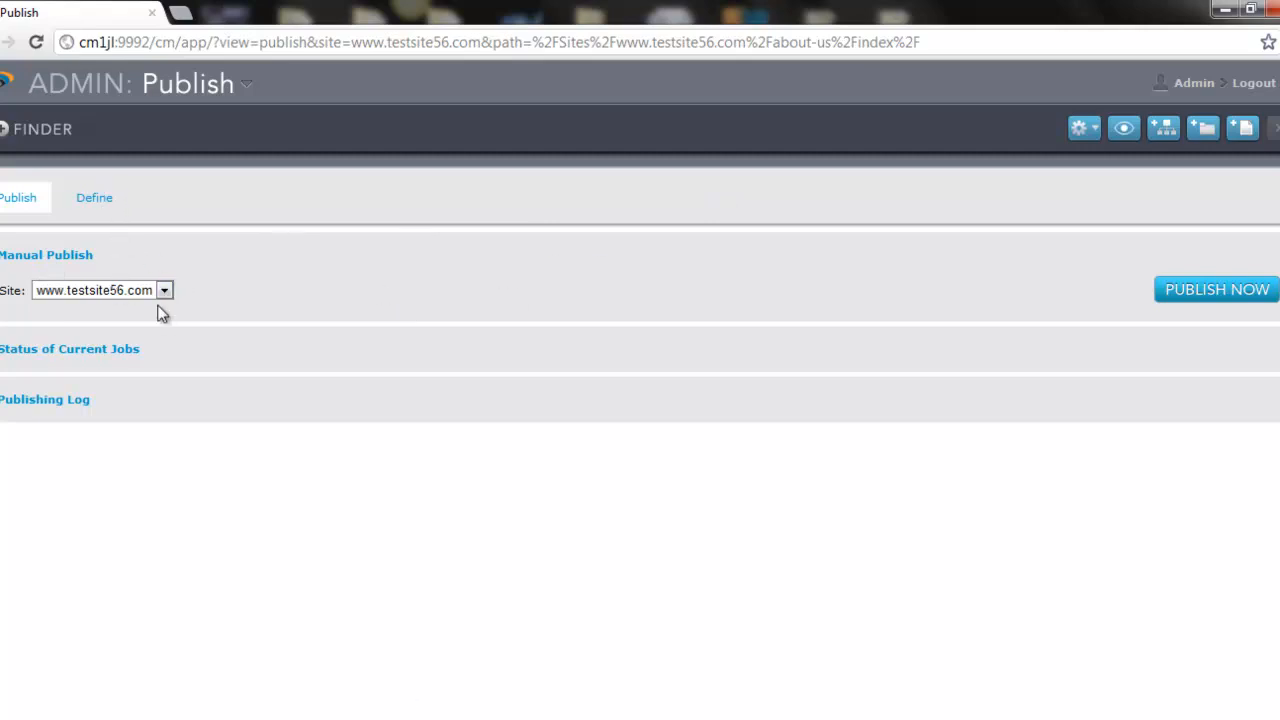
pyautogui.click(1242, 300)
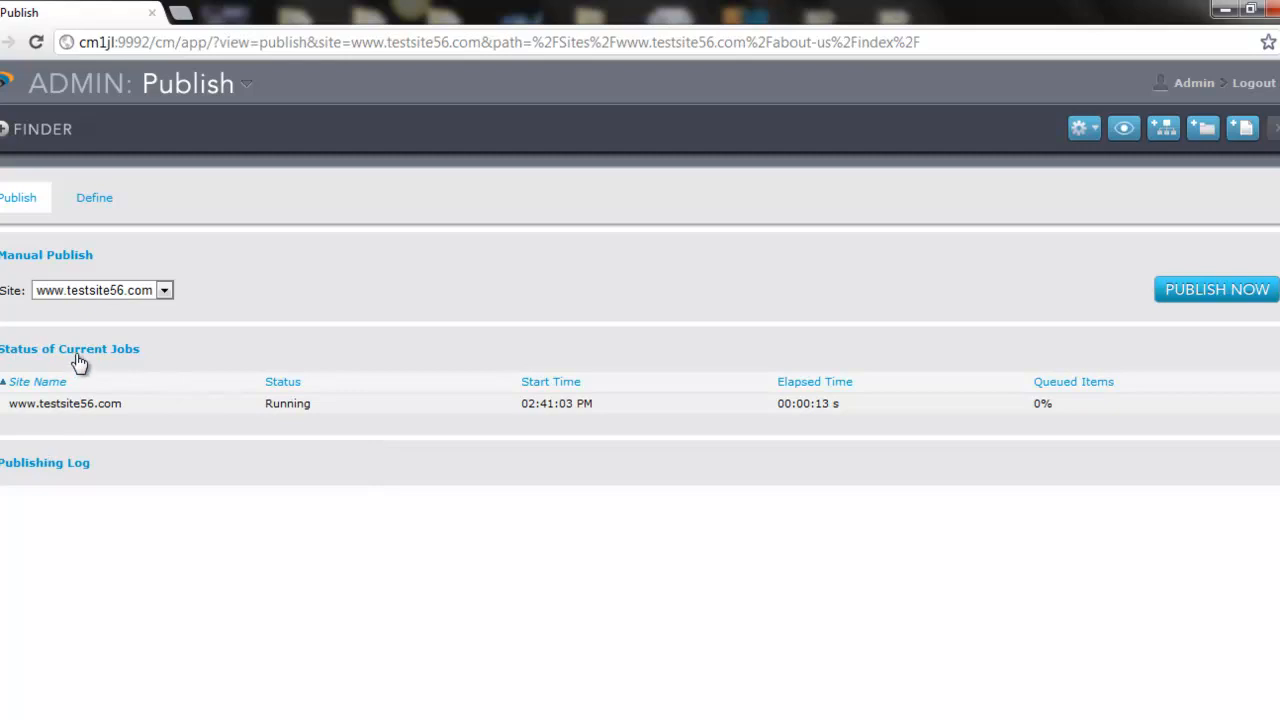
pyautogui.click(5, 354)
pyautogui.click(12, 354)
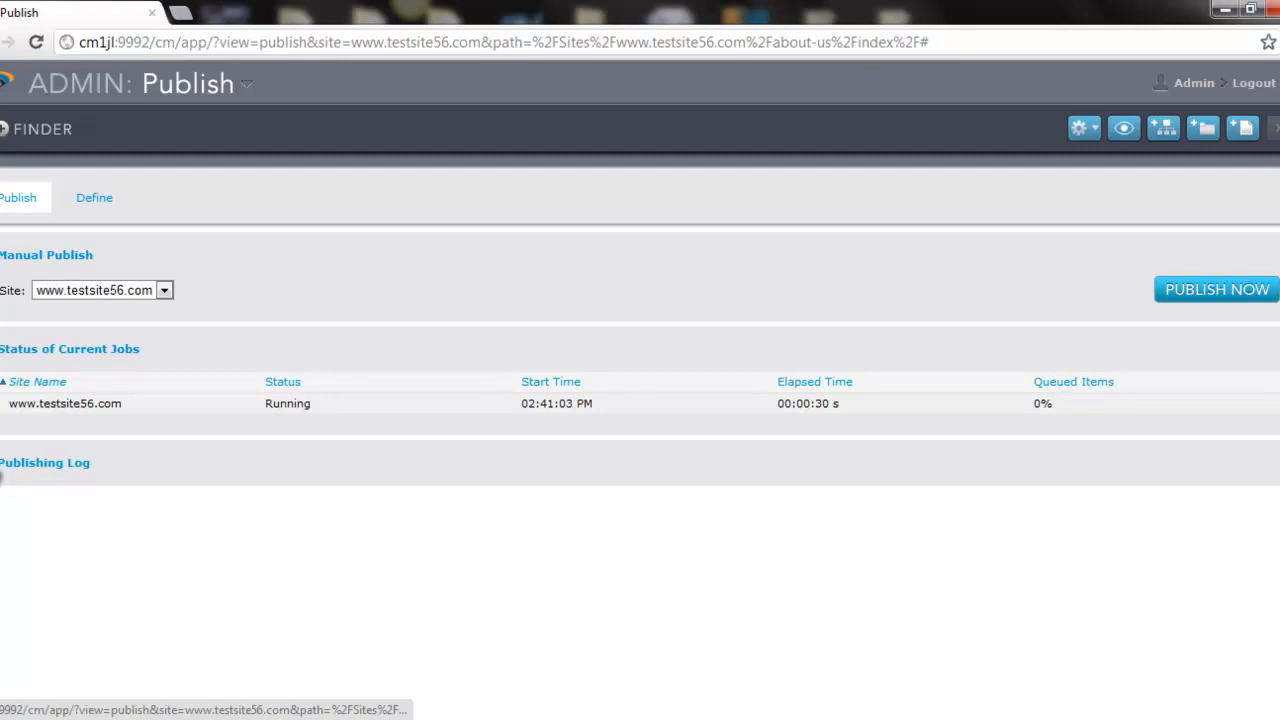
# Step: Expand the publishing log and view the details of the BrightVoyage.org job from 04/16/2012 03:40:43 PM
pyautogui.click(16, 468)
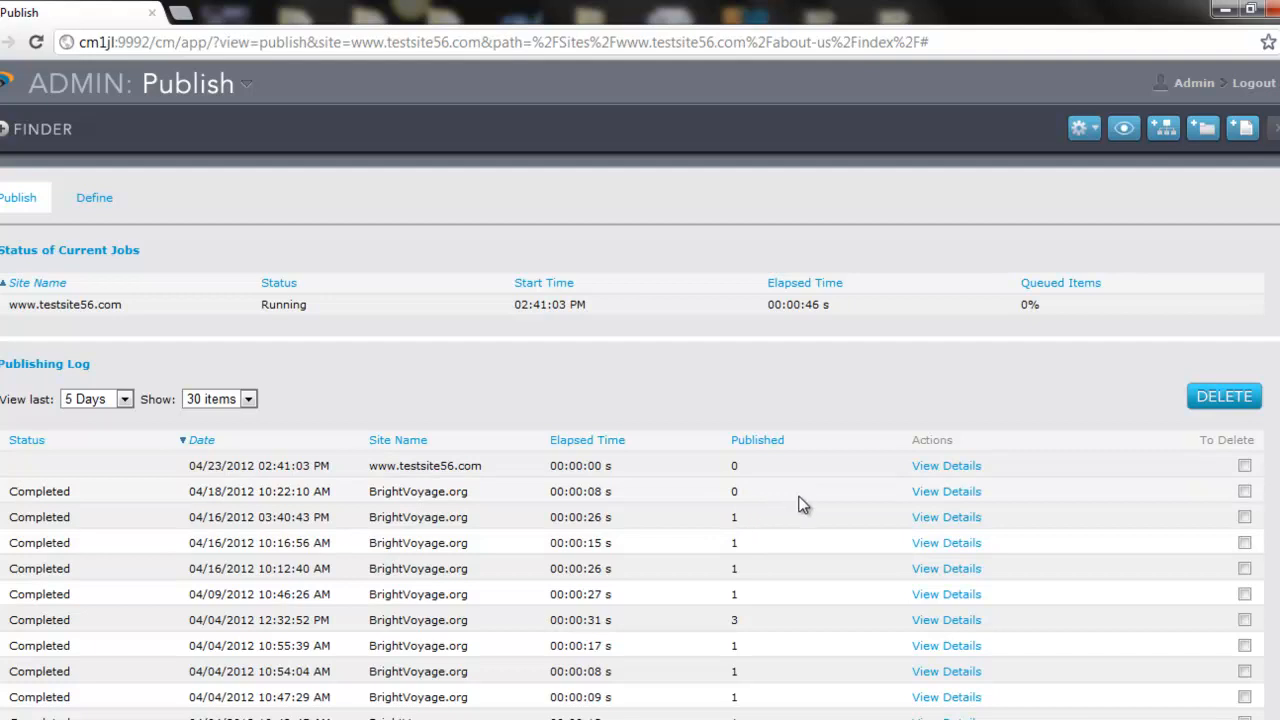
pyautogui.click(929, 519)
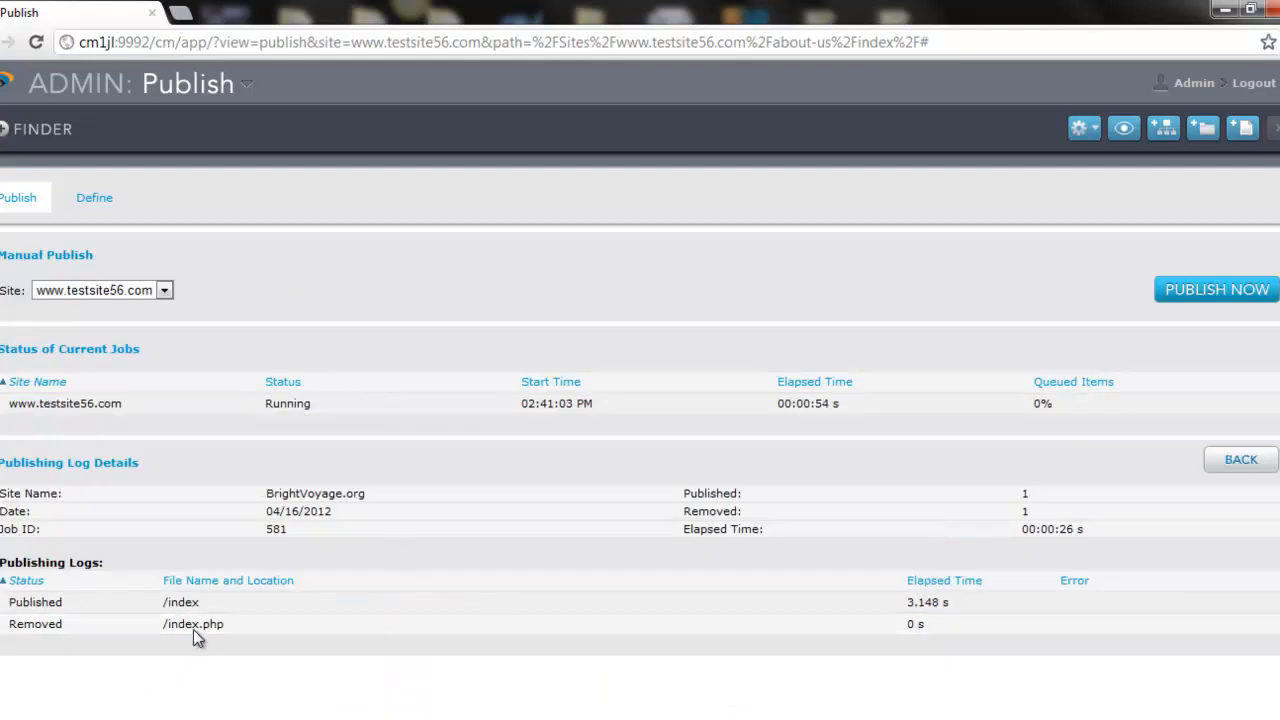
pyautogui.click(14, 408)
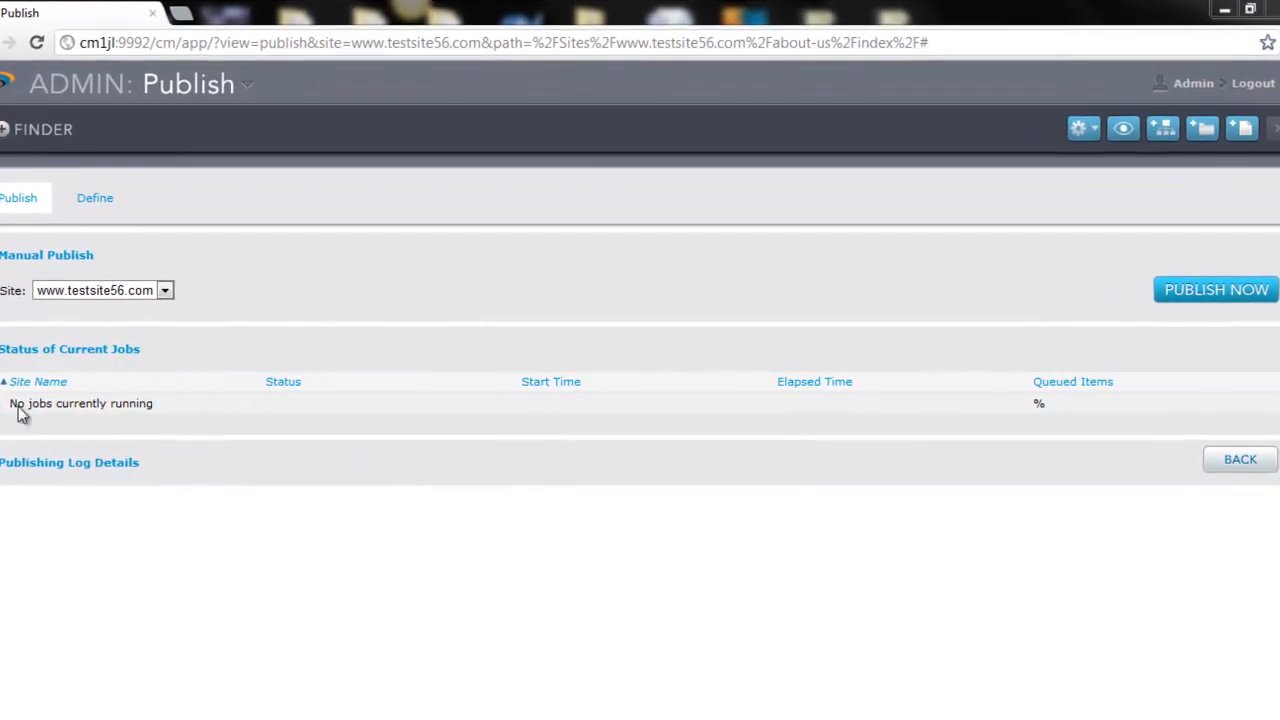
pyautogui.click(6, 463)
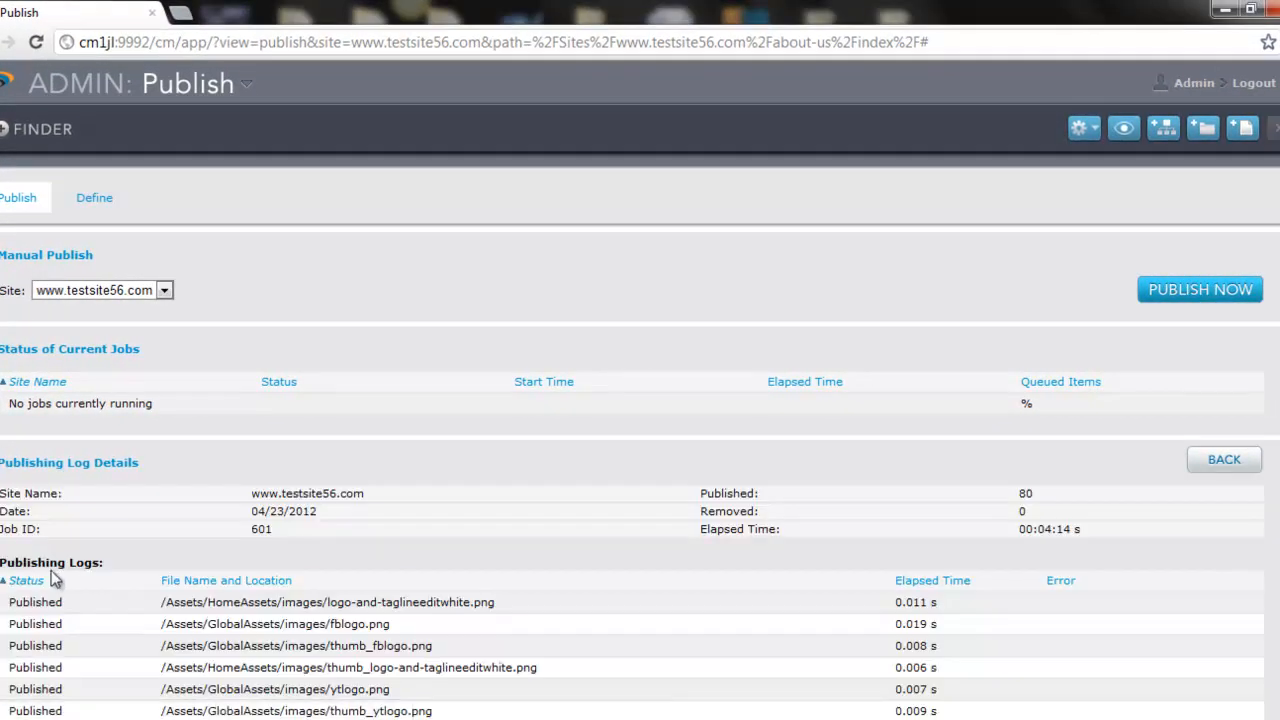
pyautogui.click(1228, 462)
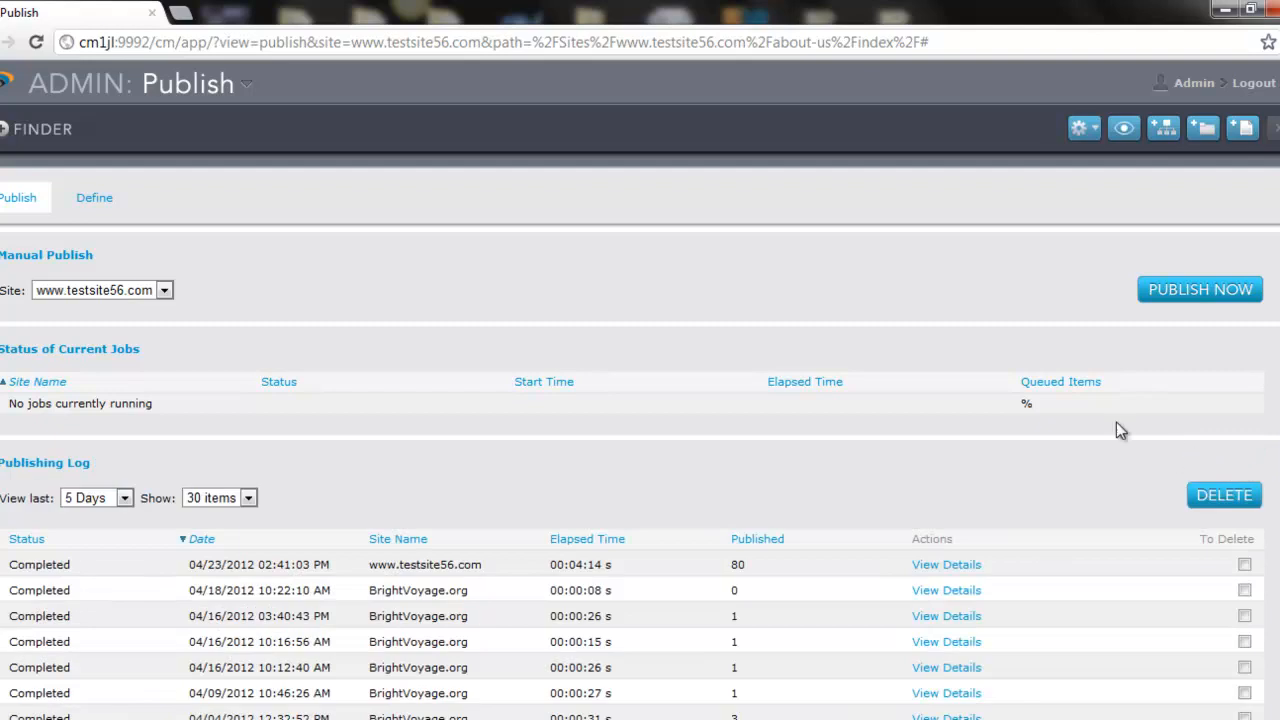
pyautogui.scroll(-1, 400, 555)
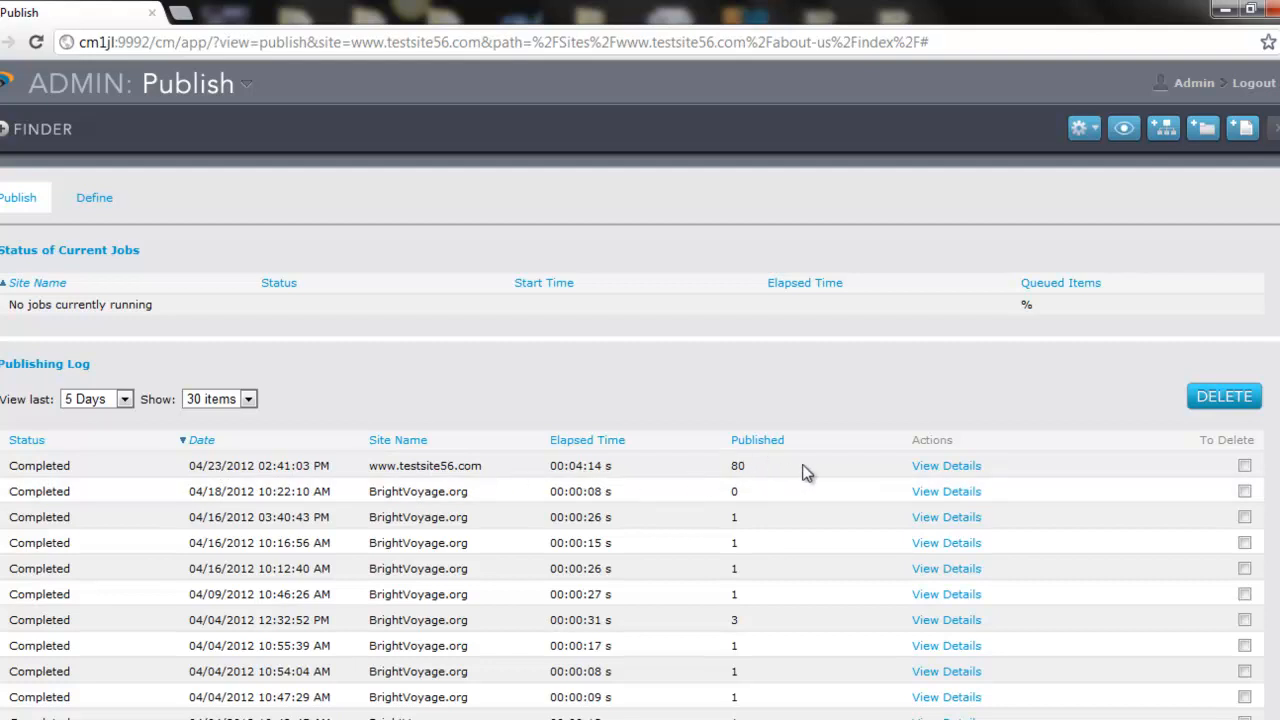
pyautogui.click(933, 468)
pyautogui.scroll(-3, 577, 507)
pyautogui.scroll(-10, 502, 514)
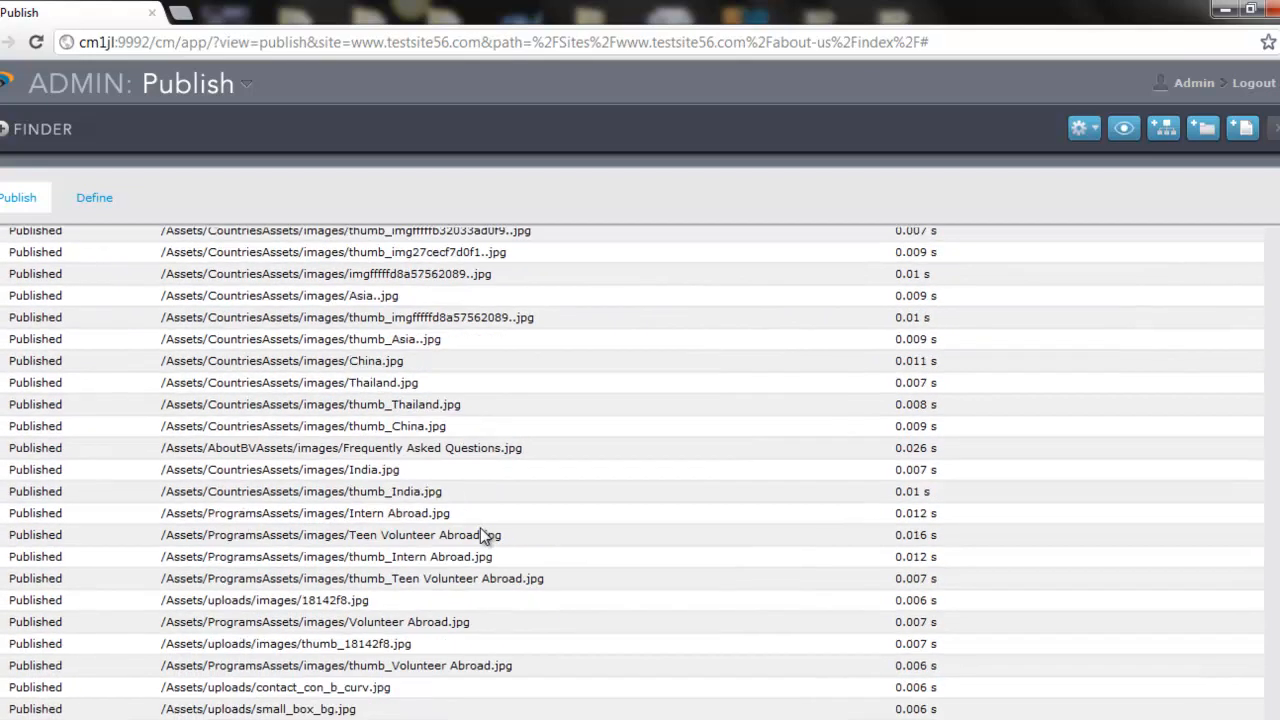
pyautogui.scroll(-5, 480, 530)
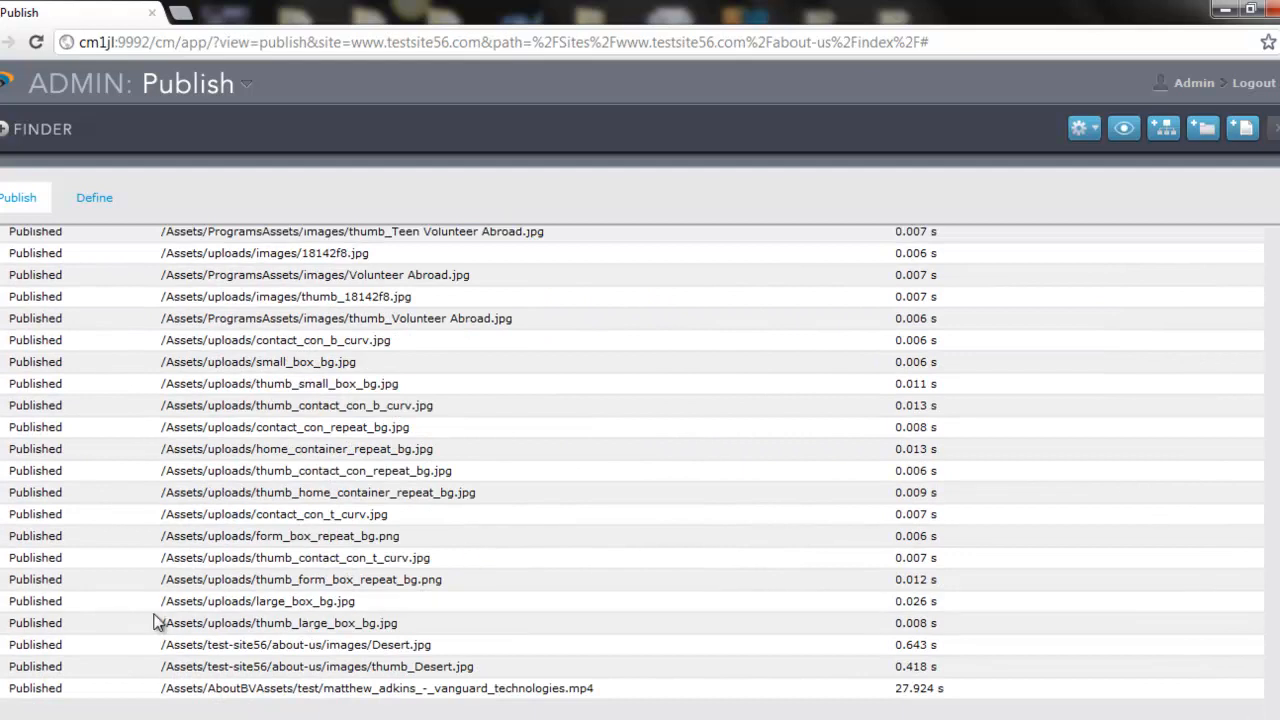
pyautogui.scroll(8, 163, 620)
pyautogui.scroll(10, 177, 613)
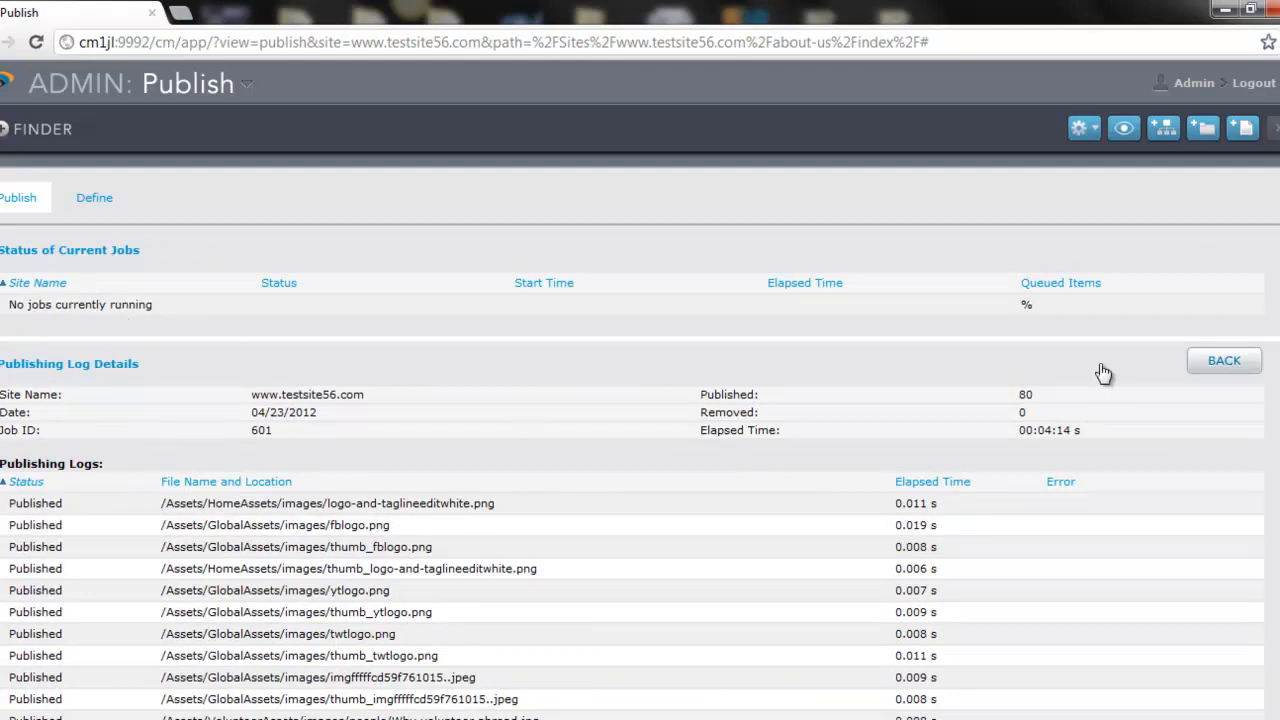
pyautogui.click(1224, 366)
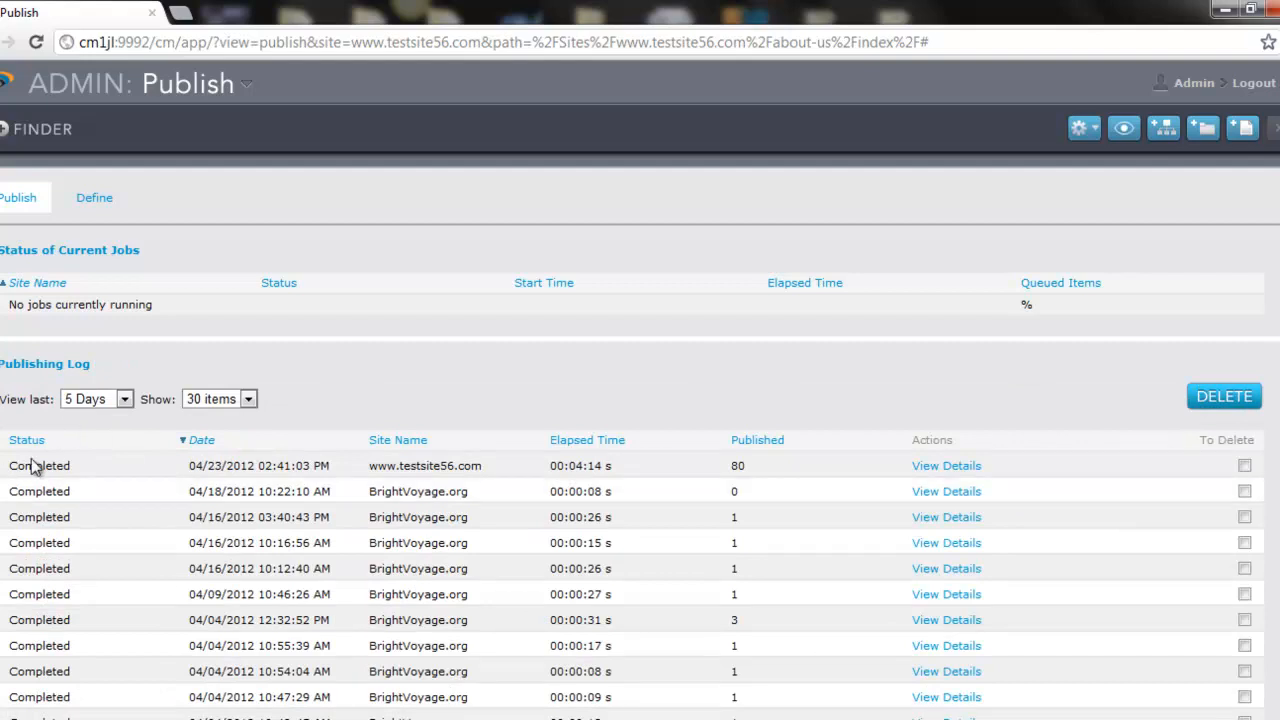
pyautogui.click(1, 367)
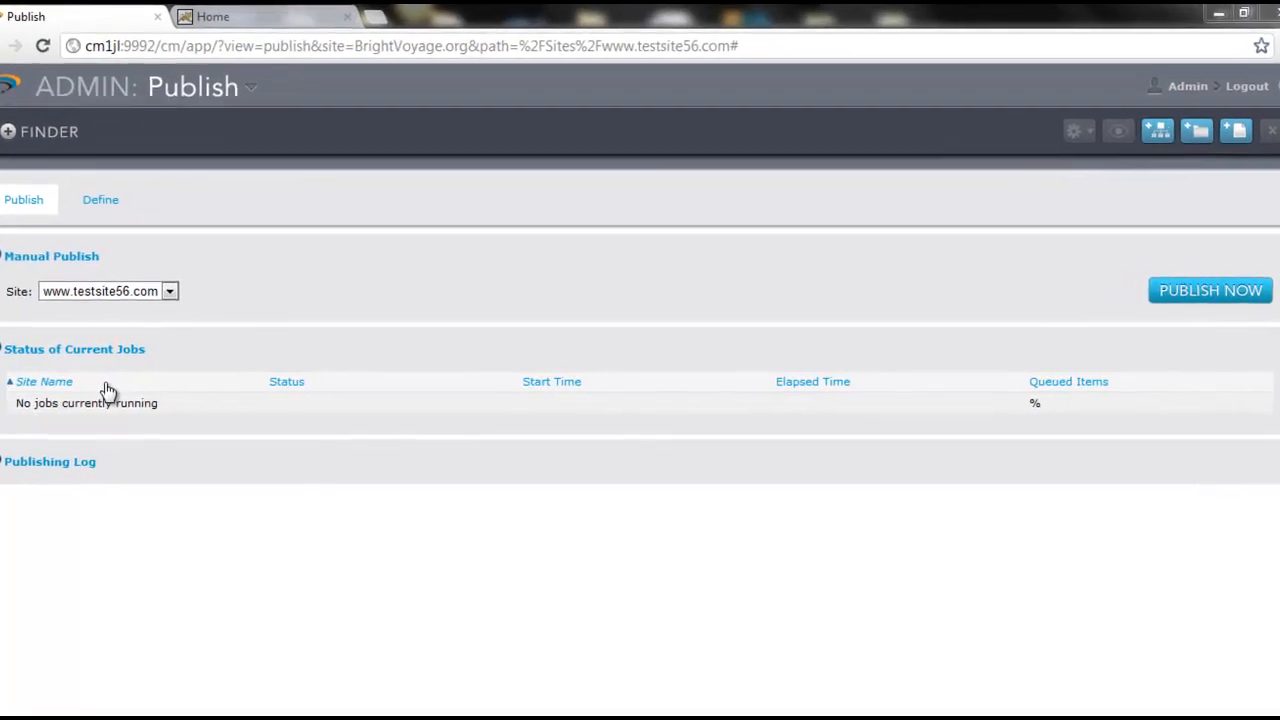
# Step: Switch to the published BrightVoyage home page and look through its content down to the newsletter signup form
pyautogui.click(234, 14)
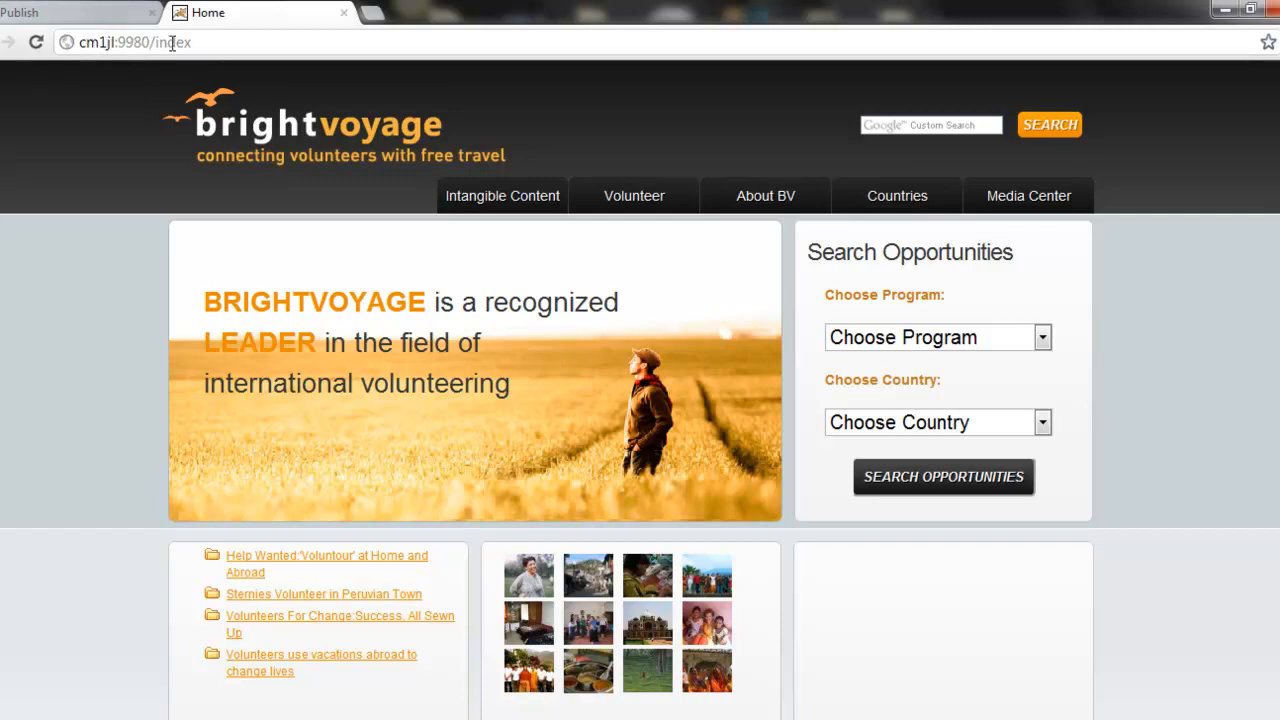
pyautogui.scroll(-2, 460, 306)
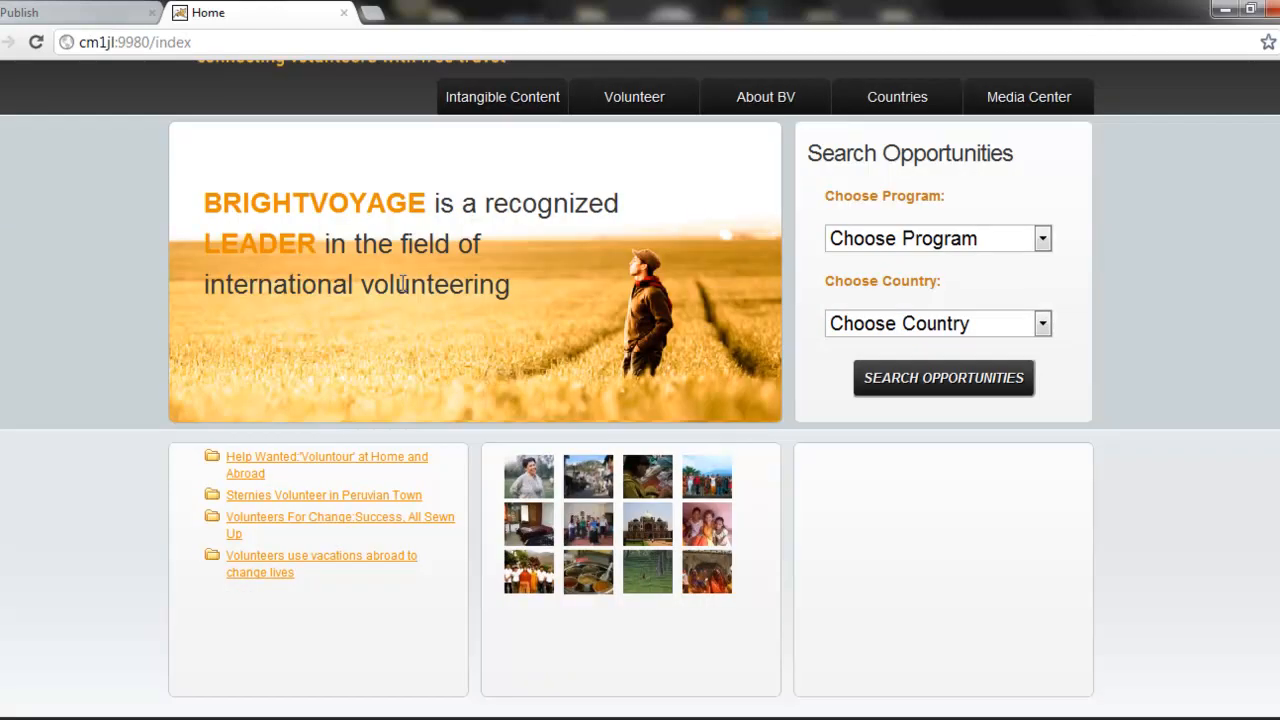
pyautogui.scroll(2, 460, 312)
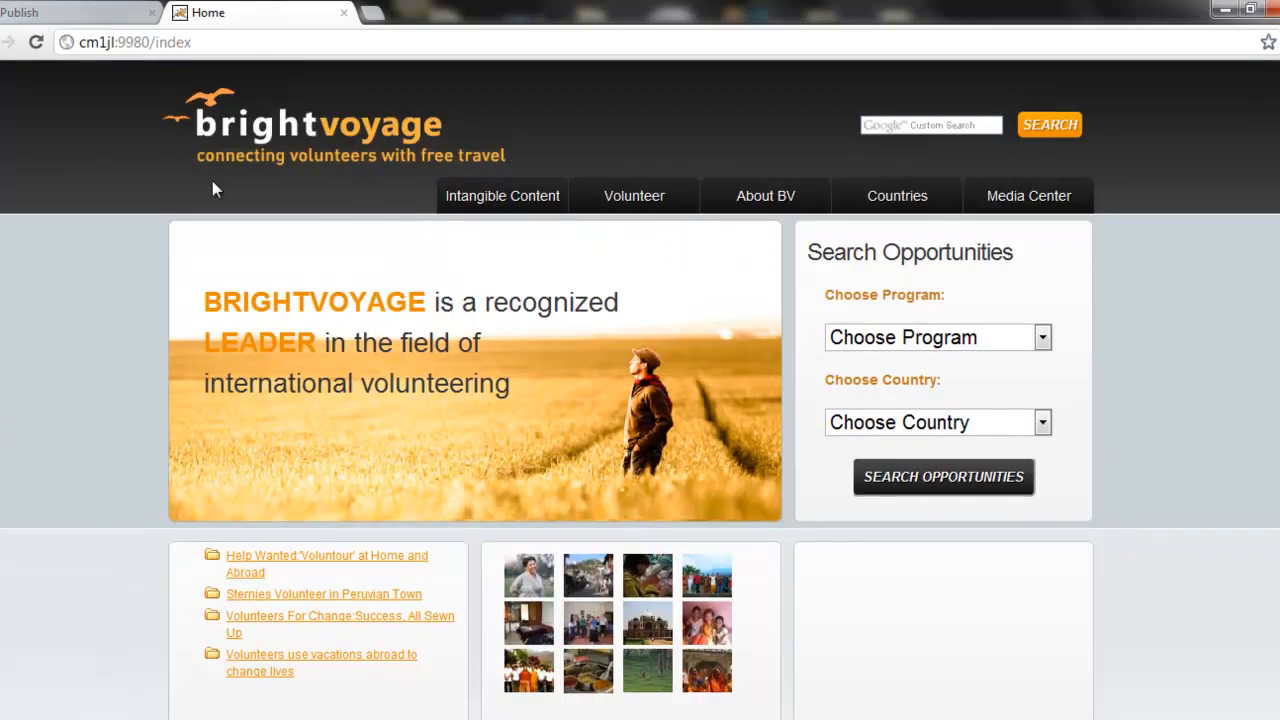
pyautogui.scroll(-3, 420, 320)
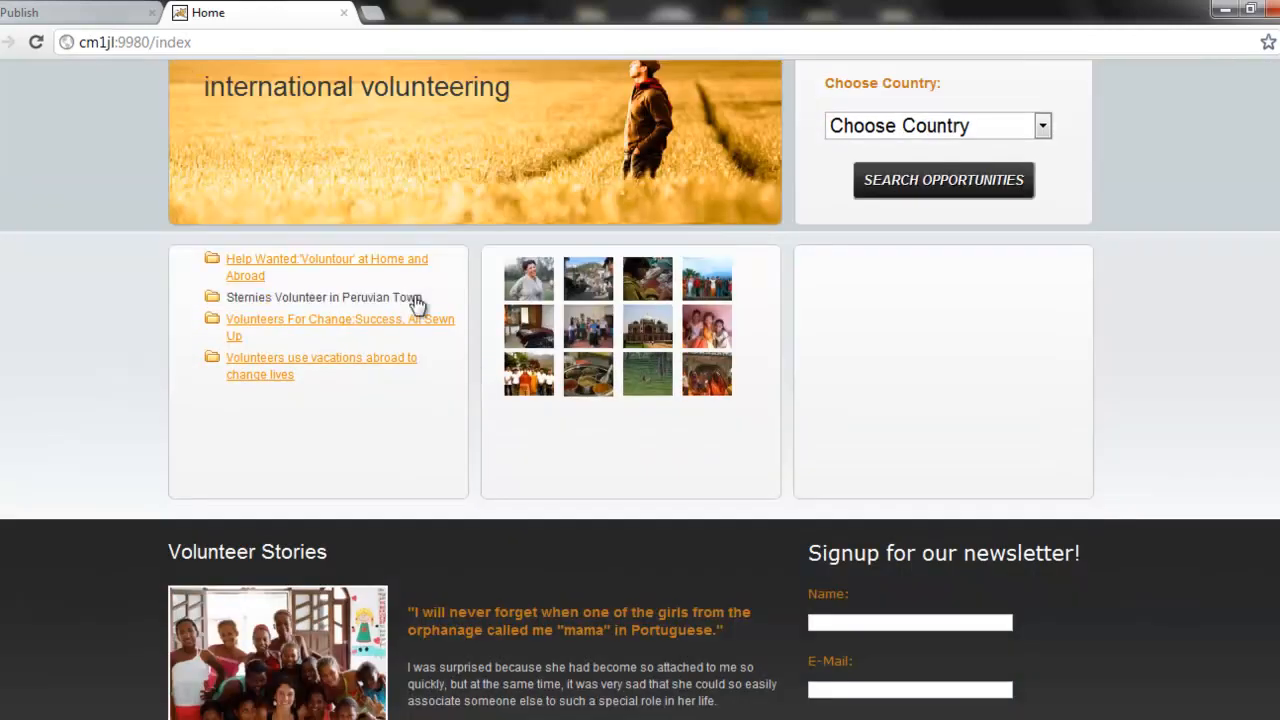
pyautogui.scroll(-3, 430, 340)
pyautogui.scroll(2, 391, 389)
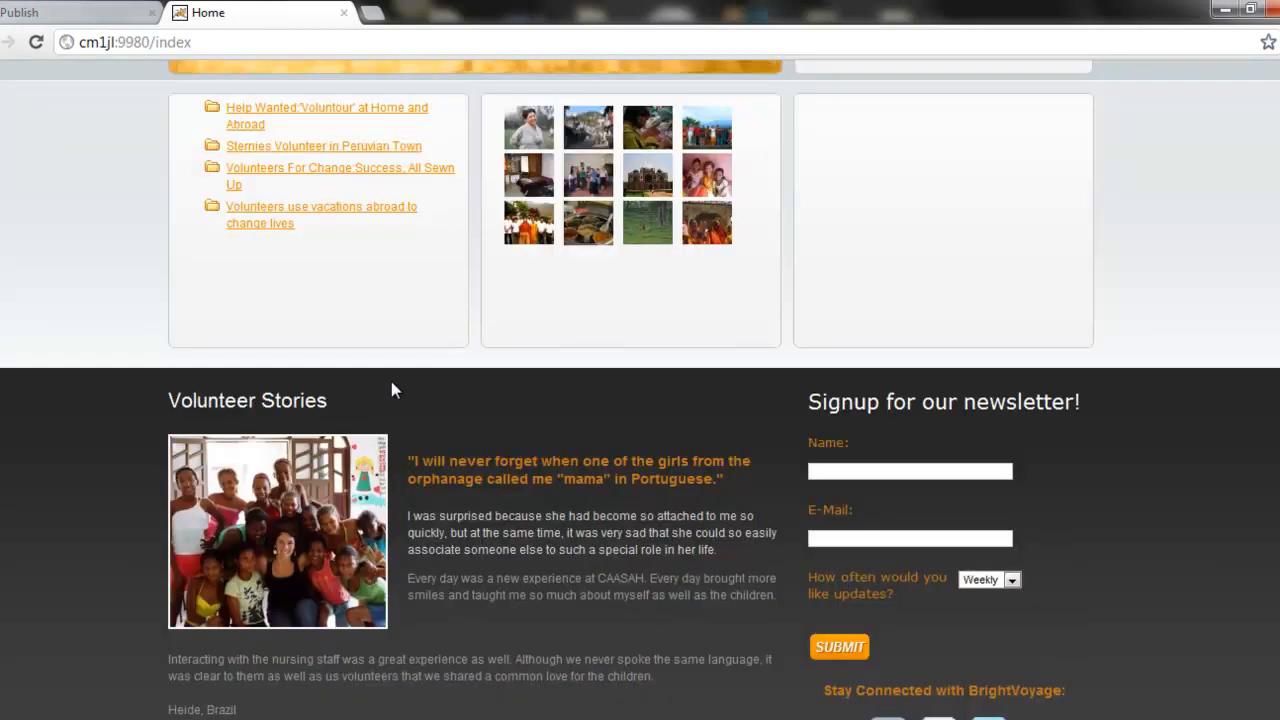
pyautogui.scroll(-2, 391, 389)
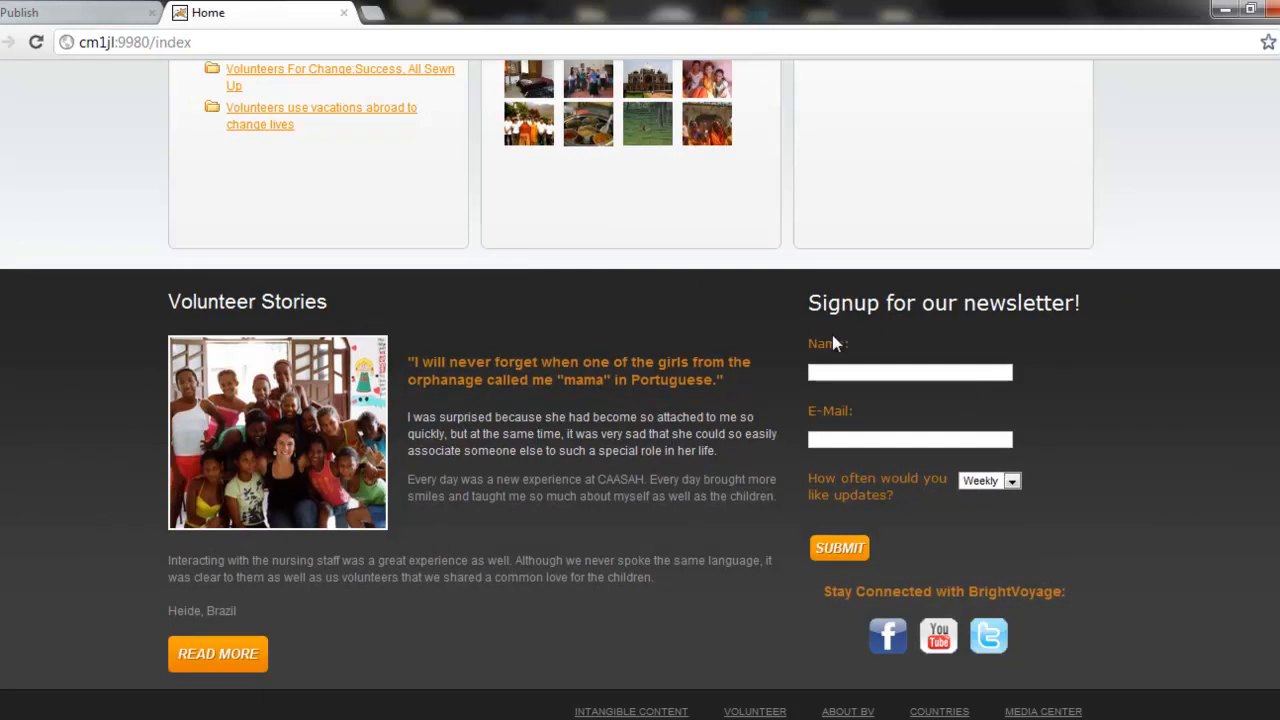
# Step: Fill in the newsletter signup form with a name and e-mail address, submit it and view the thank-you page
pyautogui.click(842, 372)
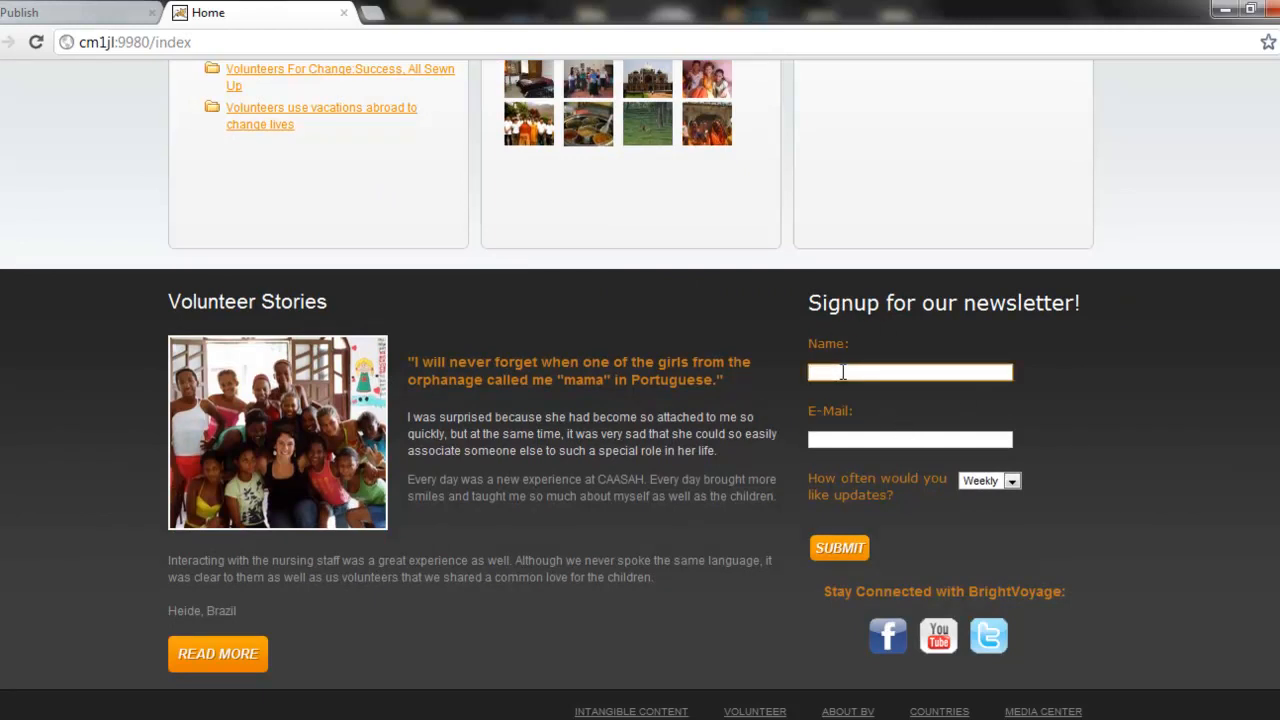
pyautogui.write('jon')
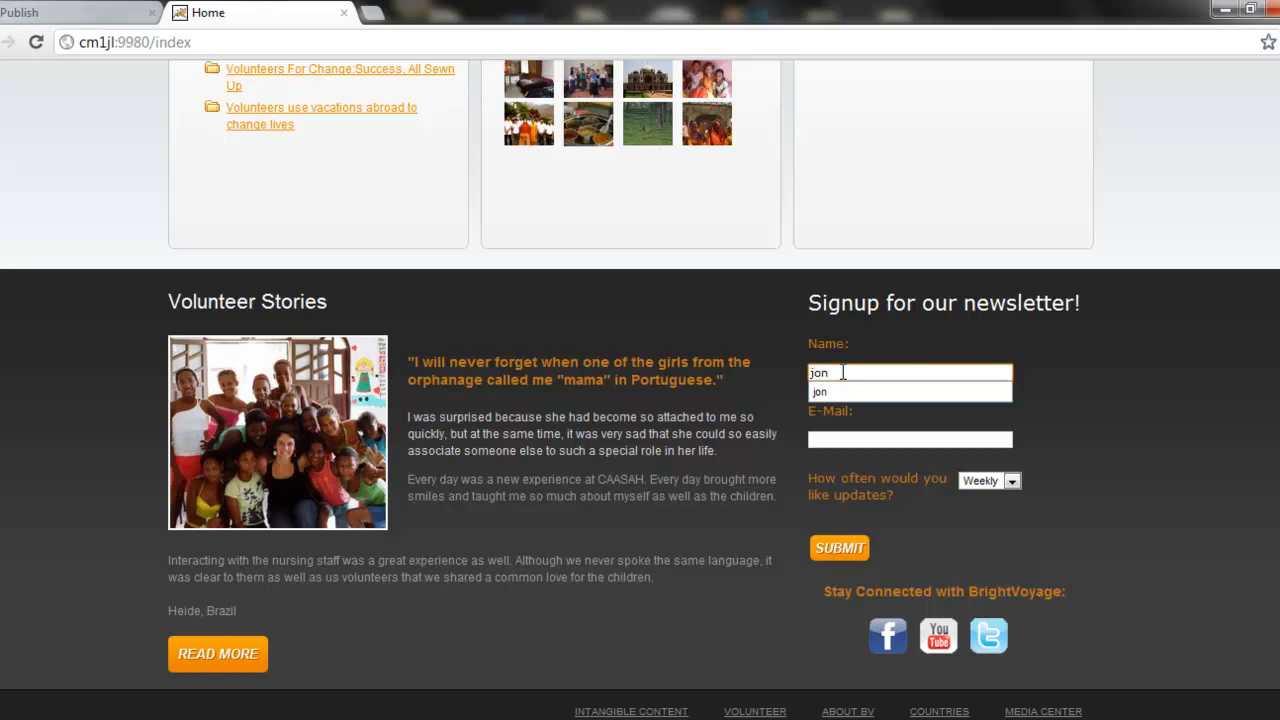
pyautogui.click(827, 392)
pyautogui.click(865, 445)
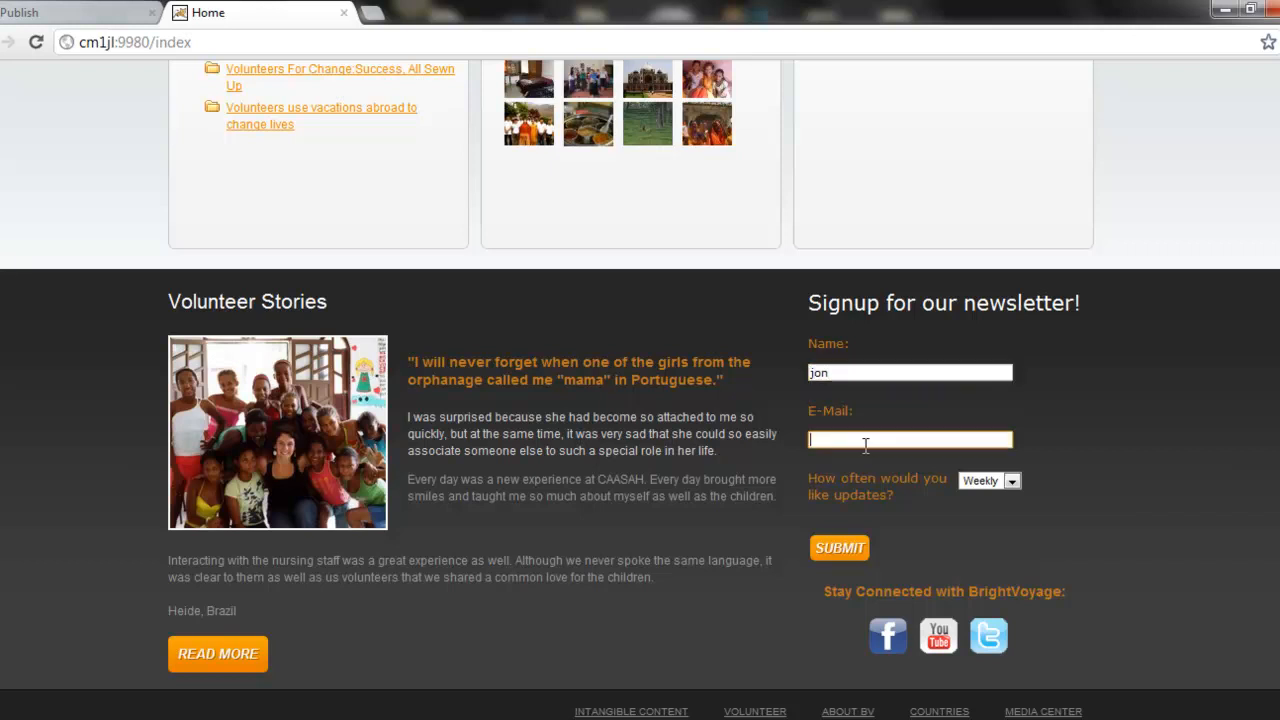
pyautogui.write('sampleemai')
pyautogui.press('BackSpace')
pyautogui.press('BackSpace')
pyautogui.press('BackSpace')
pyautogui.press('BackSpace')
pyautogui.write('ema')
pyautogui.write('@email.com')
pyautogui.click(842, 550)
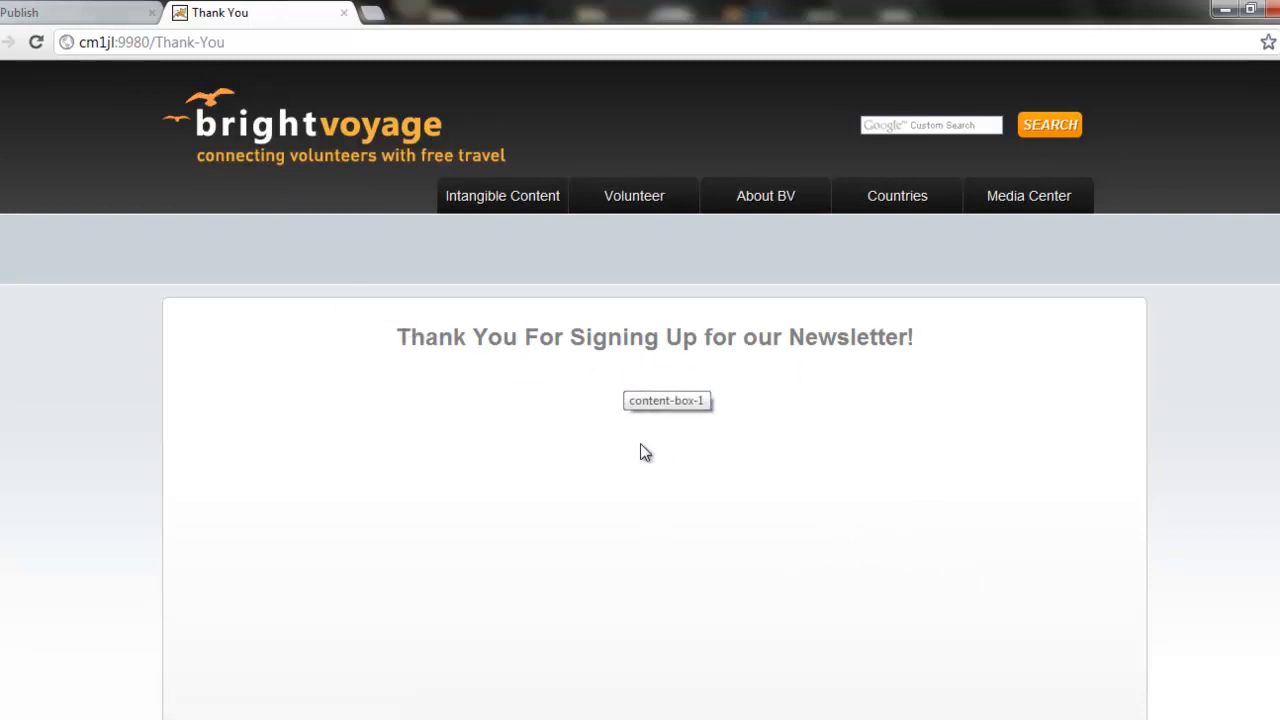
pyautogui.scroll(-3, 643, 453)
pyautogui.scroll(3, 648, 462)
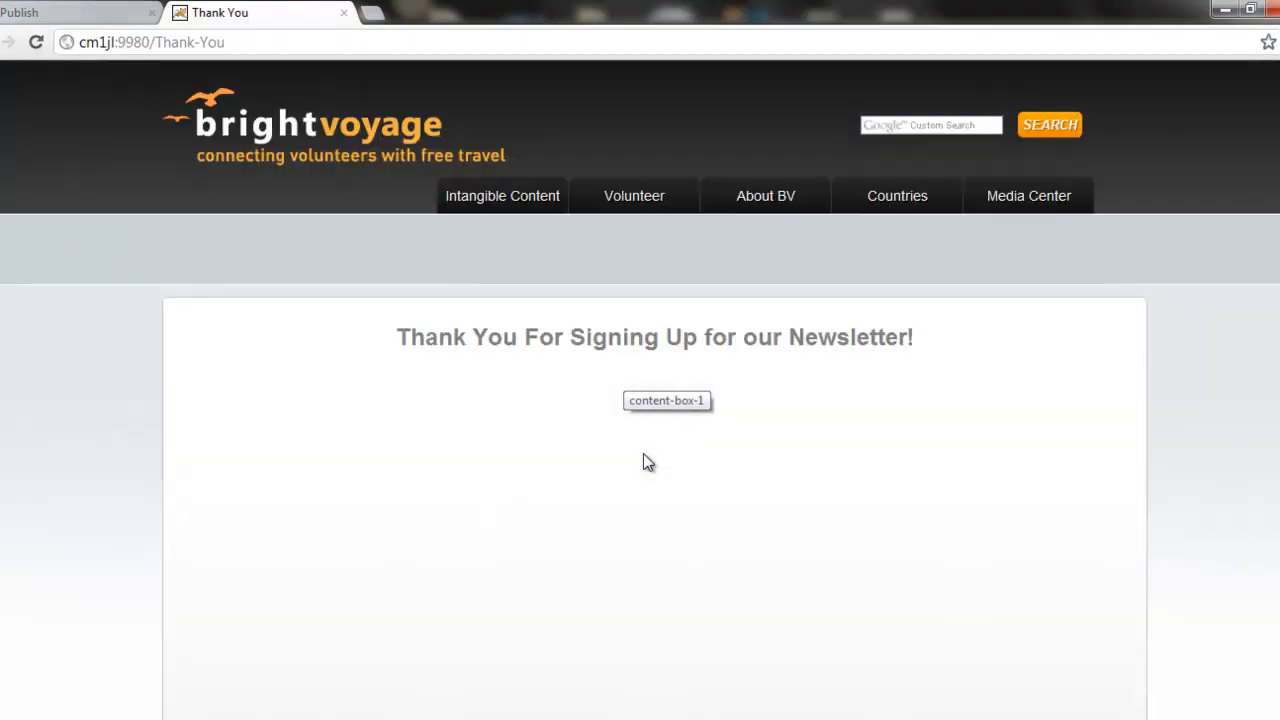